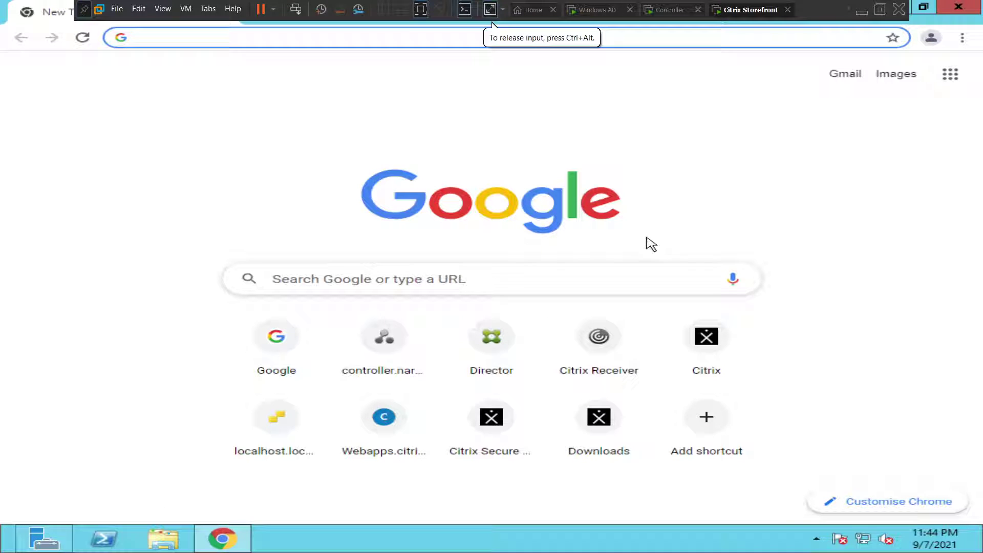
# Step: Log on to Director with the domain admin user name, password and domain, getting the system-unavailable error
pyautogui.click(474, 359)
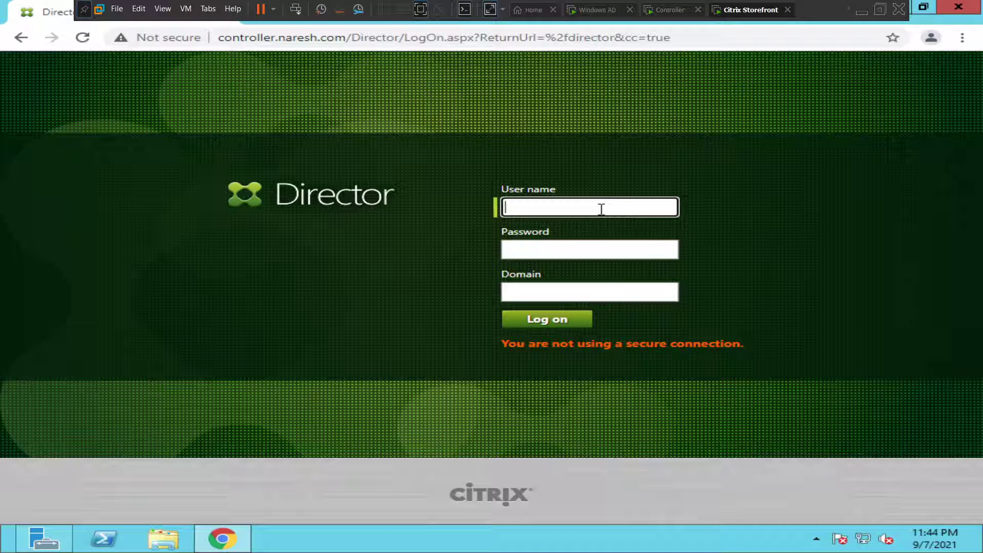
pyautogui.write('administrat')
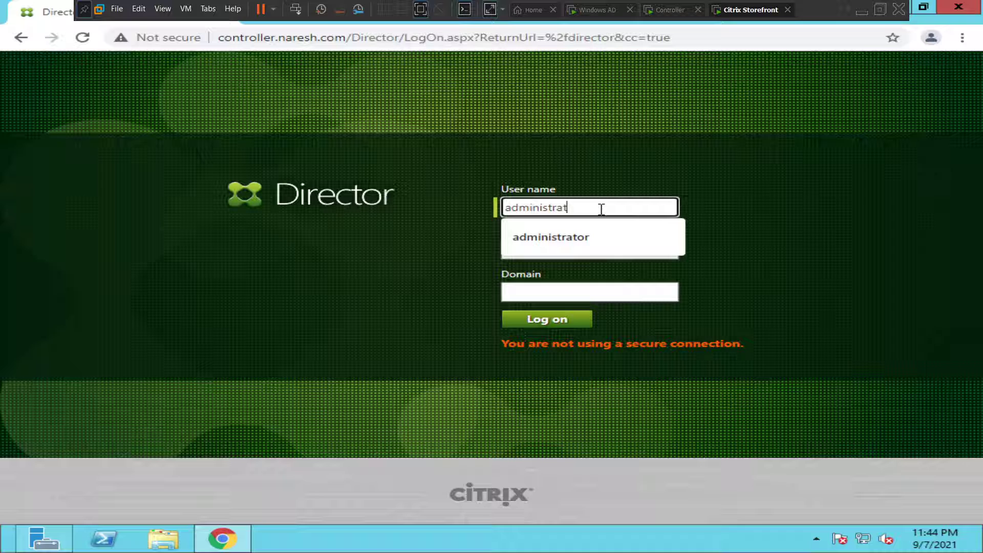
pyautogui.write('or')
pyautogui.press('Tab')
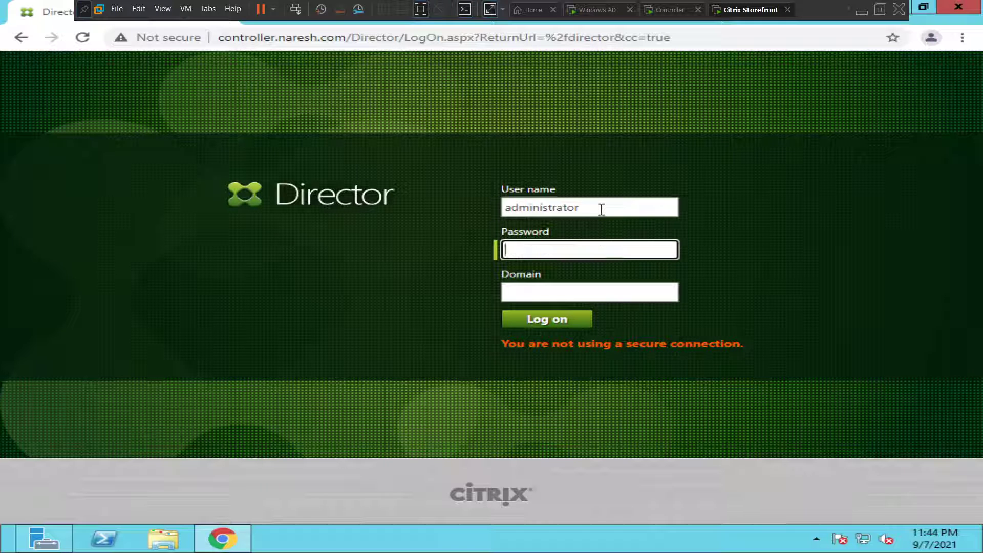
pyautogui.write('••••')
pyautogui.write('•••••')
pyautogui.write('••••')
pyautogui.press('Tab')
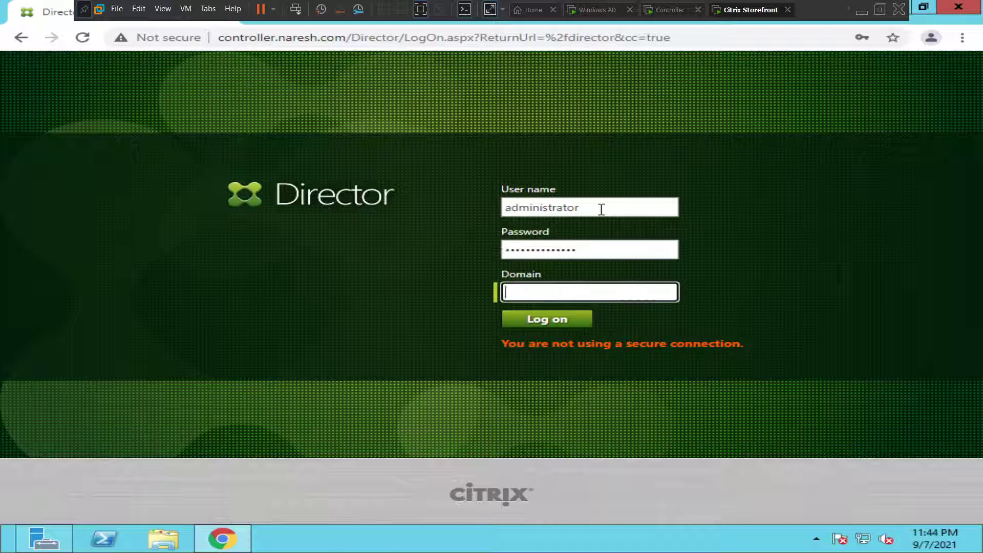
pyautogui.write('naresh')
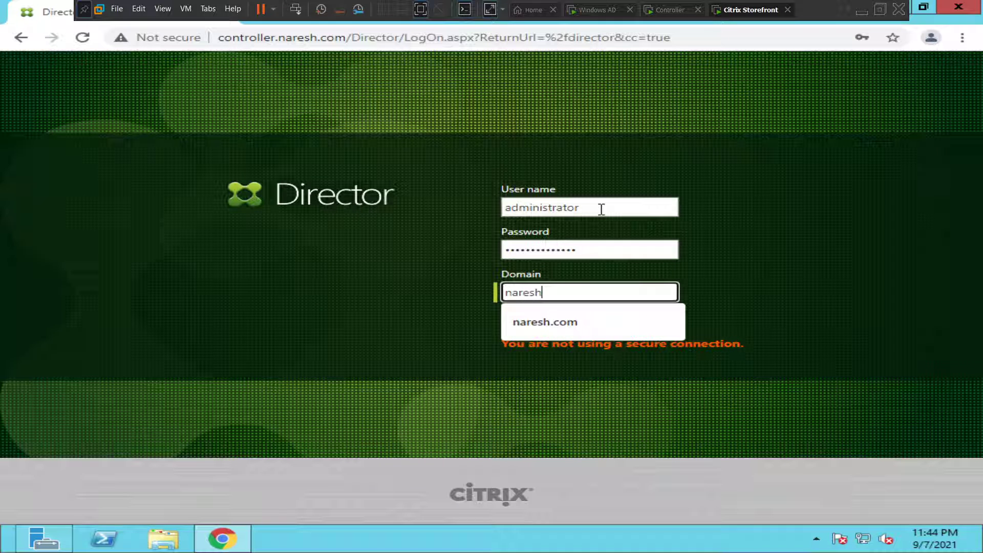
pyautogui.write('.com')
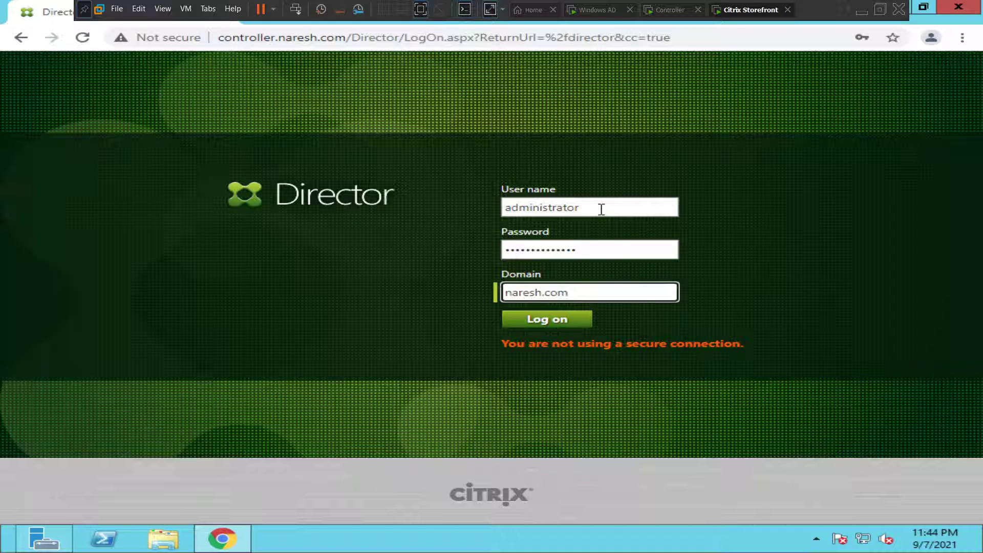
pyautogui.click(538, 326)
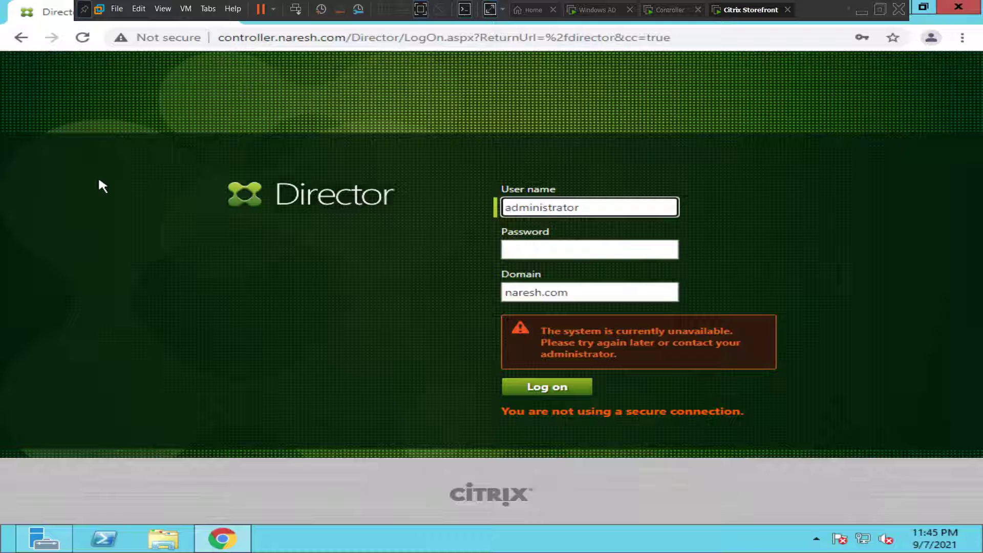
# Step: Switch to the controller VM and launch the Services console from Start search
pyautogui.click(671, 10)
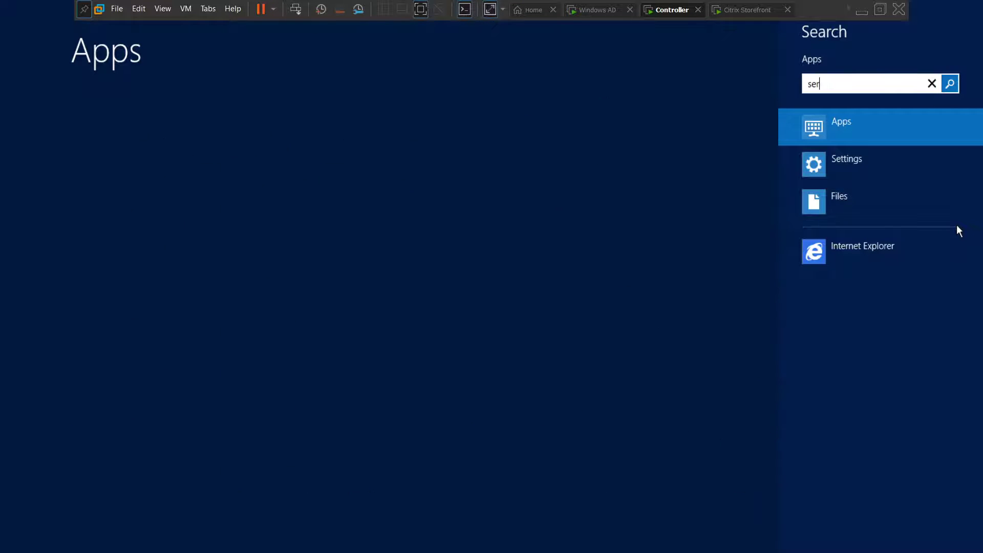
pyautogui.write('rvices')
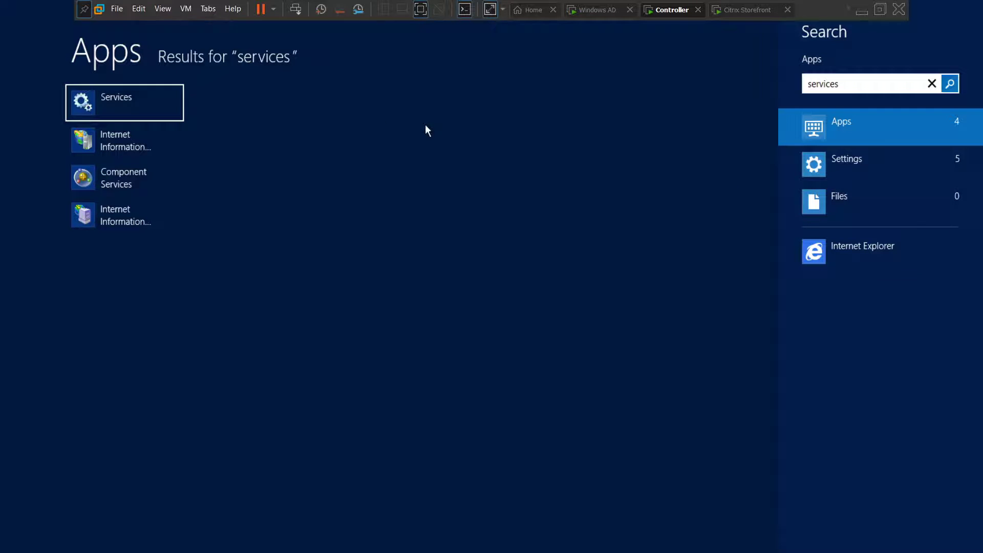
pyautogui.click(164, 108)
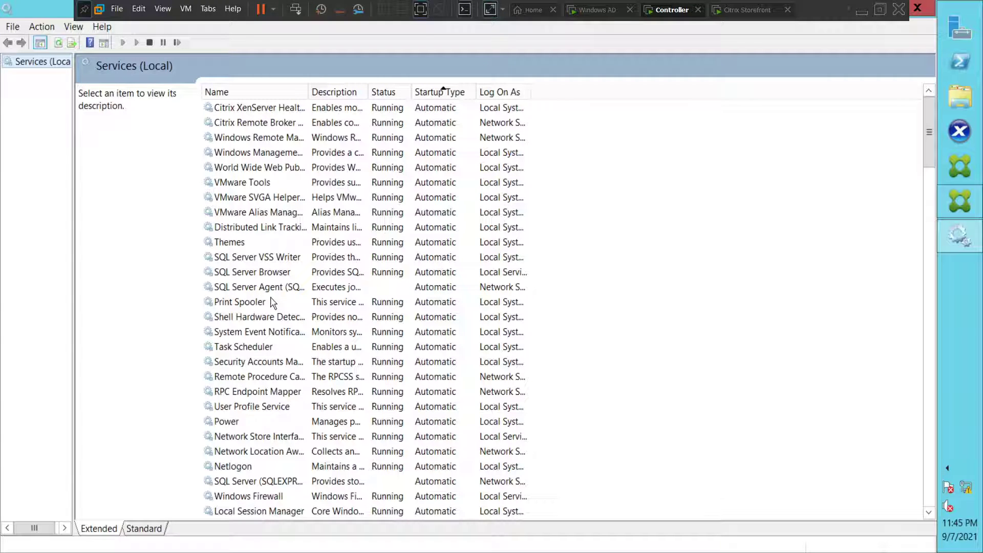
# Step: Start the stopped SQL Server Agent (SQLEXPRESS) service from the description pane
pyautogui.click(270, 301)
pyautogui.click(261, 290)
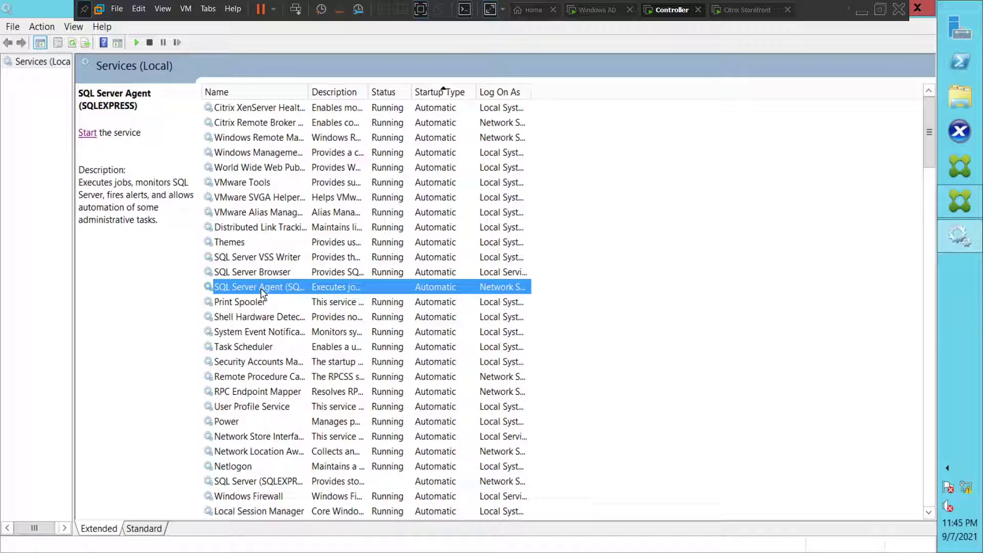
pyautogui.click(90, 135)
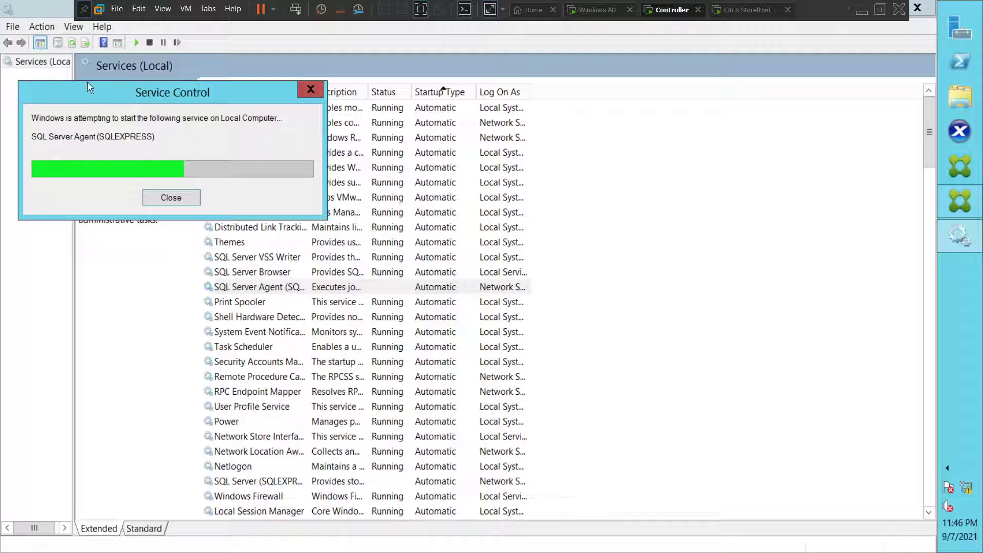
pyautogui.moveTo(90, 97); pyautogui.dragTo(475, 157)
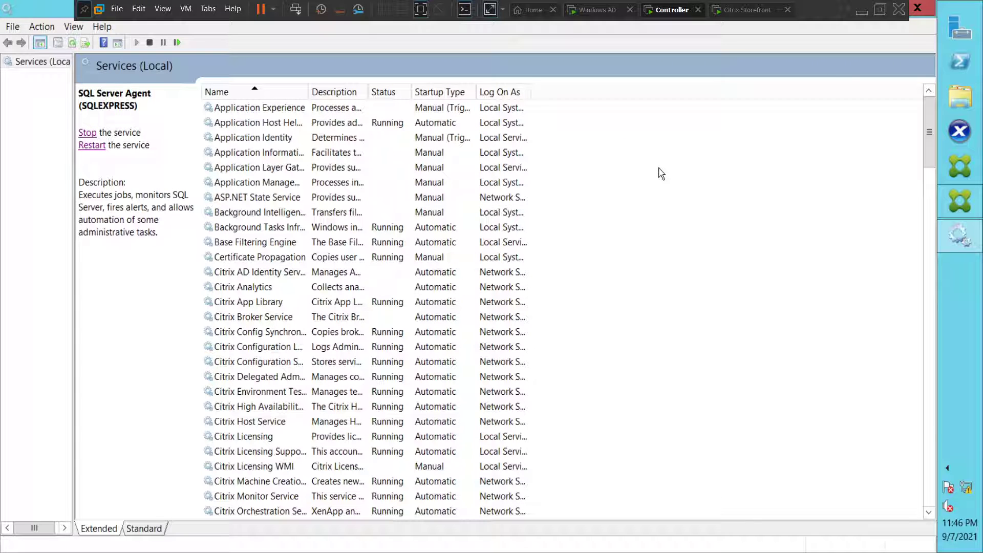
# Step: Sort services by startup type and start the Citrix AD Identity Service
pyautogui.click(450, 99)
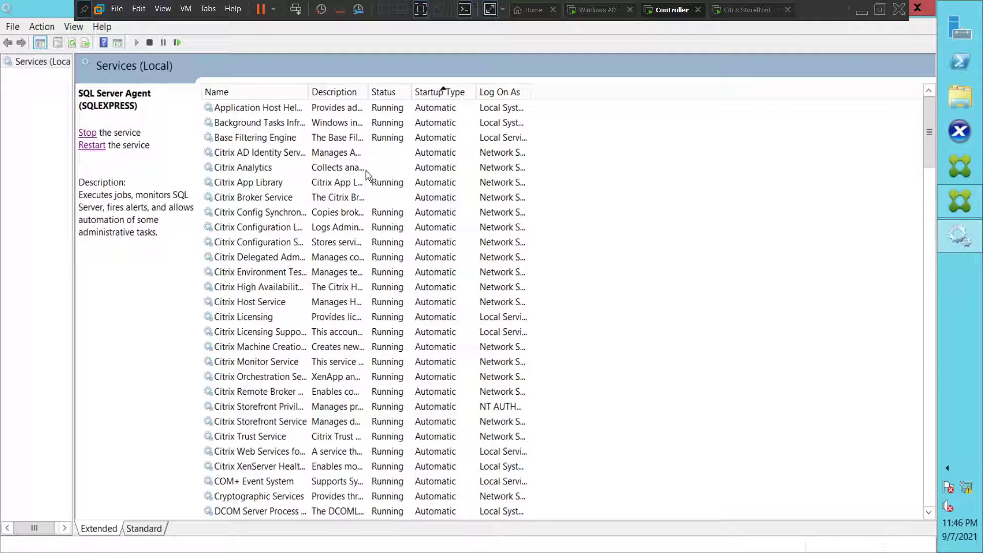
pyautogui.click(277, 155)
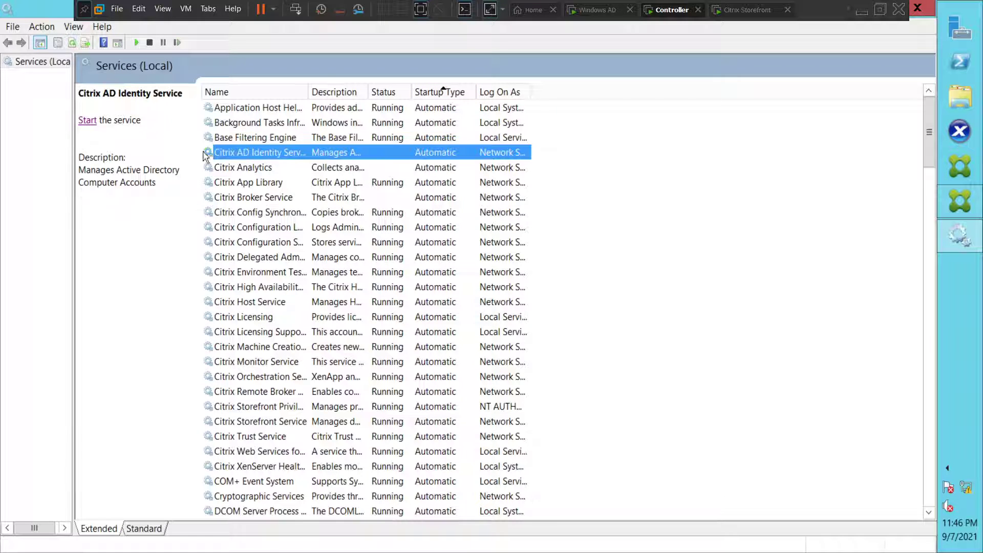
pyautogui.click(89, 121)
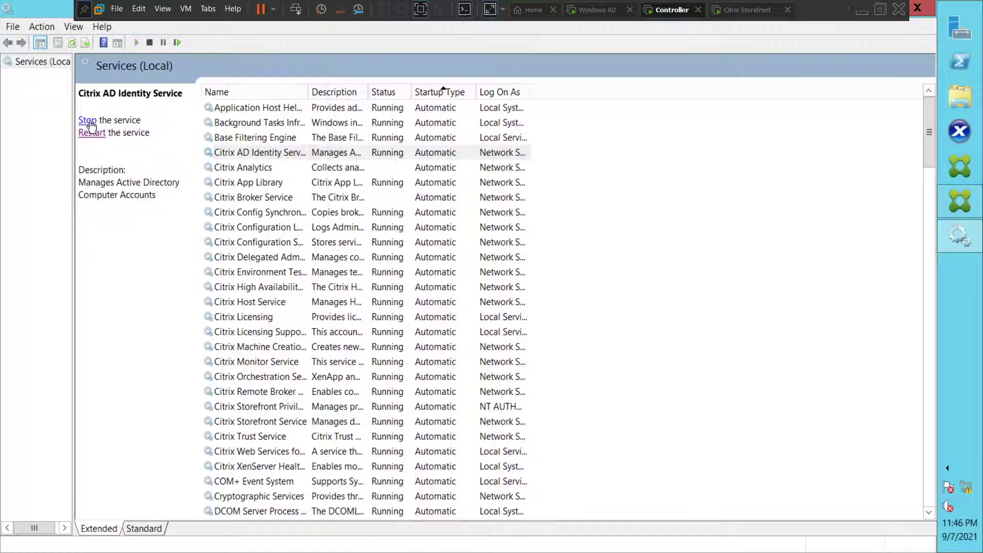
# Step: Start the Citrix Analytics and Citrix Broker Service so both are running
pyautogui.click(242, 169)
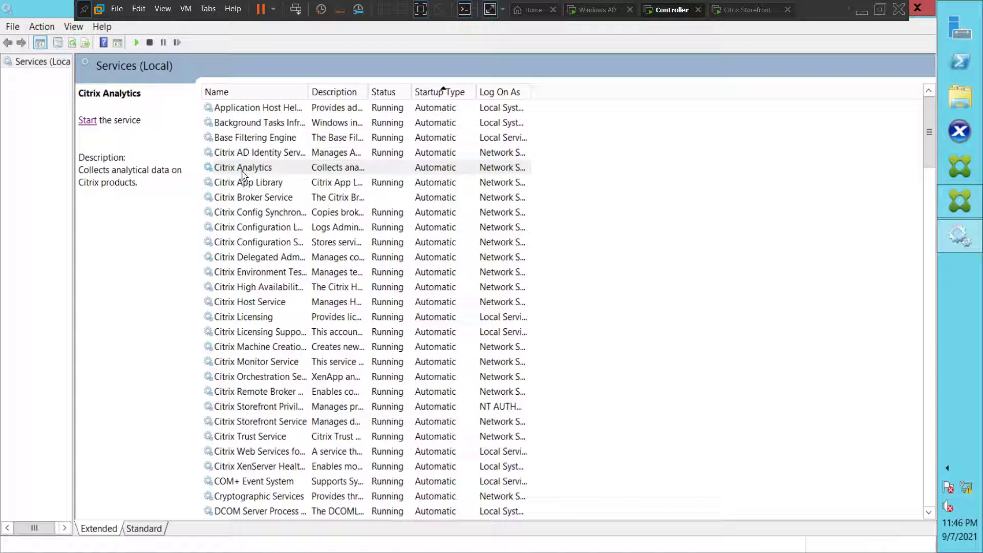
pyautogui.click(88, 121)
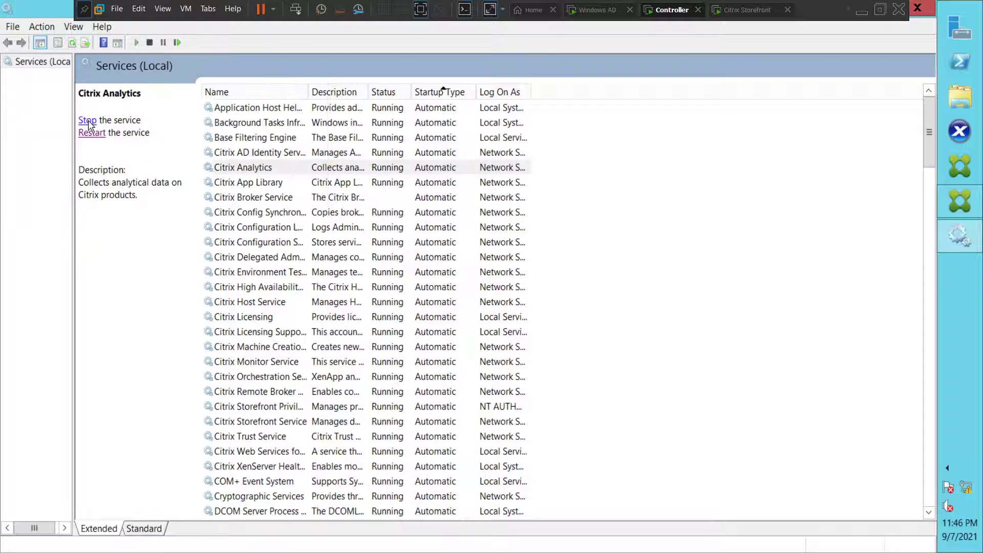
pyautogui.click(234, 197)
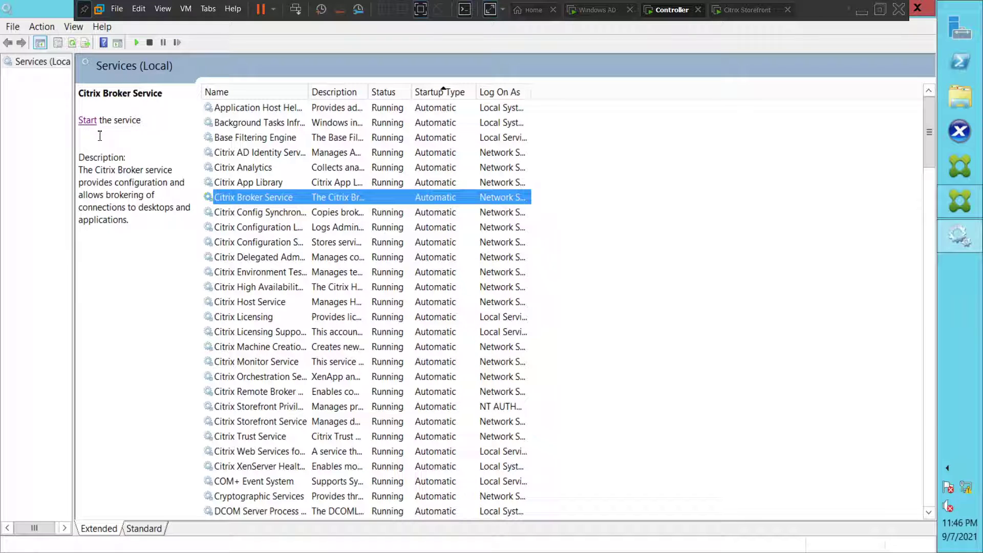
pyautogui.click(85, 124)
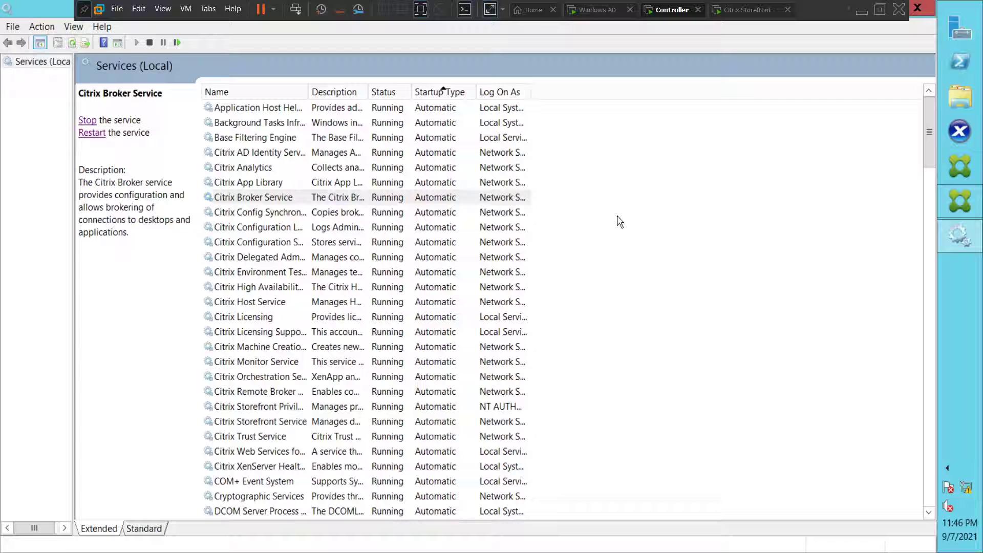
pyautogui.click(928, 512)
pyautogui.click(929, 512)
pyautogui.click(928, 512)
pyautogui.click(929, 512)
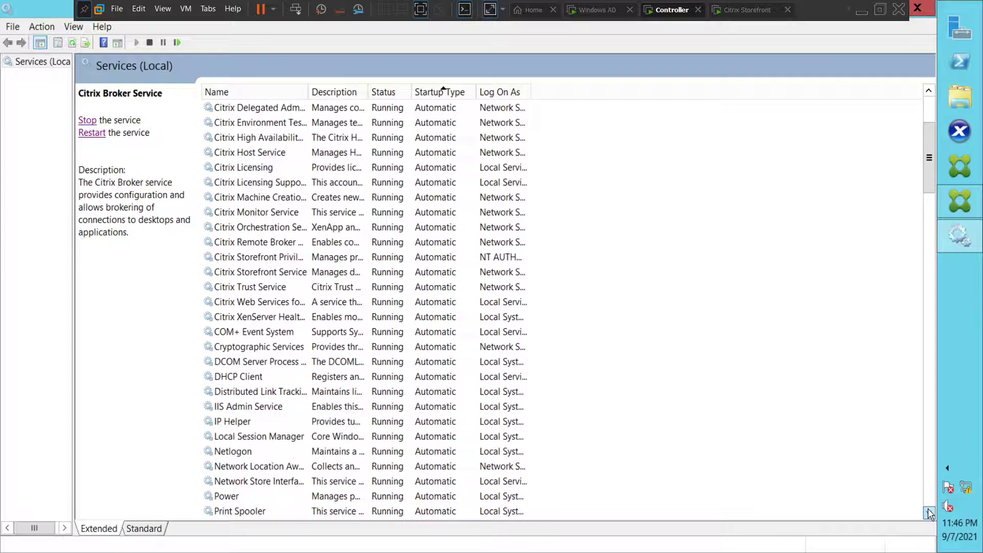
pyautogui.click(928, 511)
pyautogui.click(928, 513)
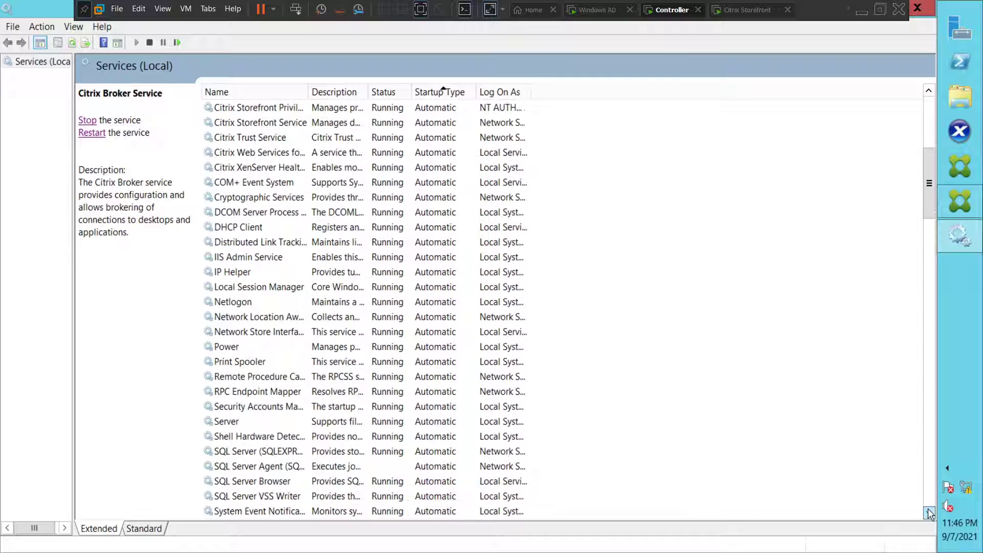
pyautogui.click(254, 467)
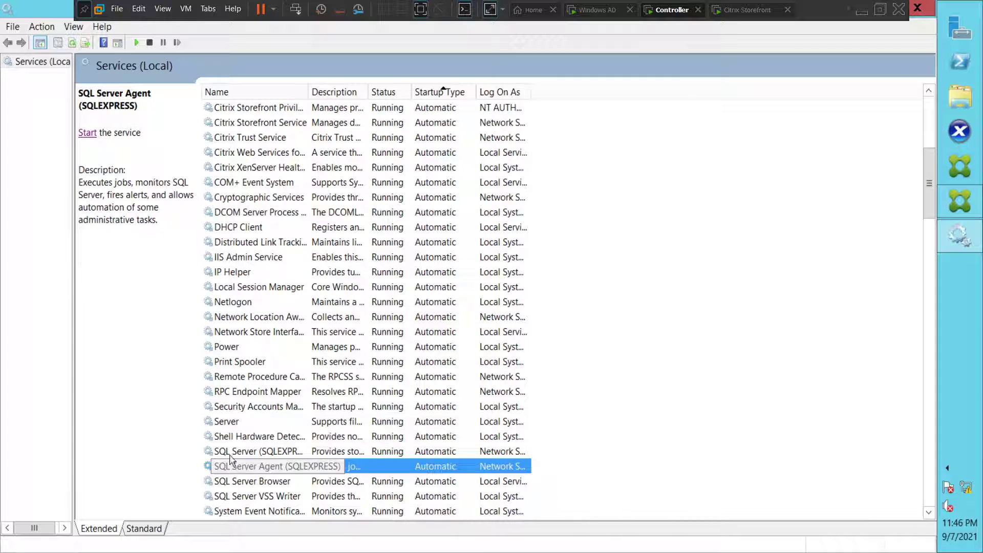
pyautogui.click(87, 135)
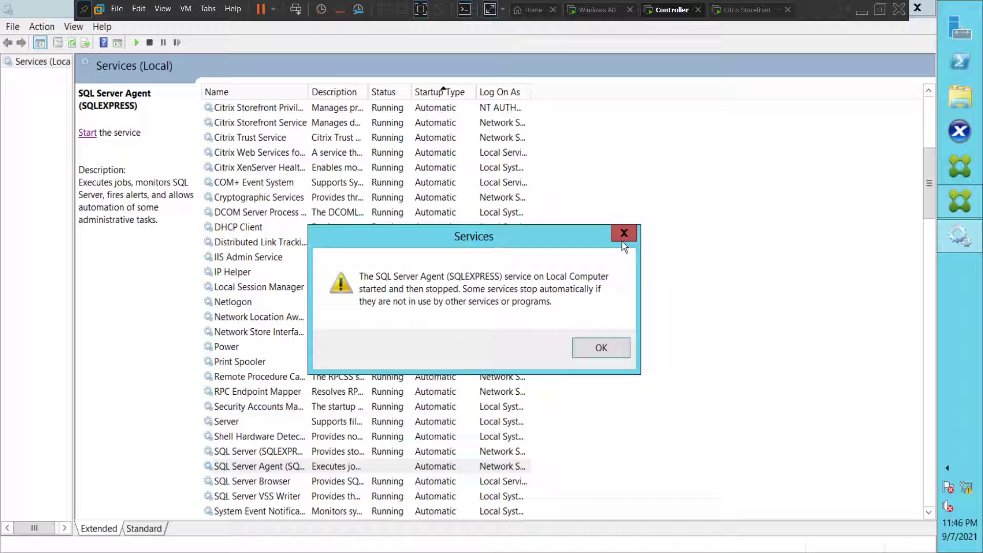
pyautogui.click(629, 236)
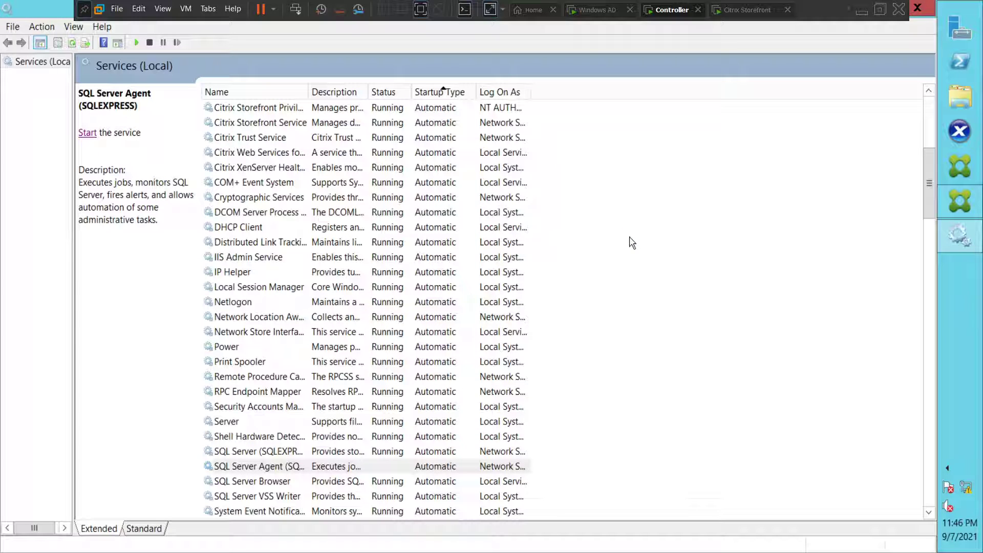
pyautogui.click(929, 91)
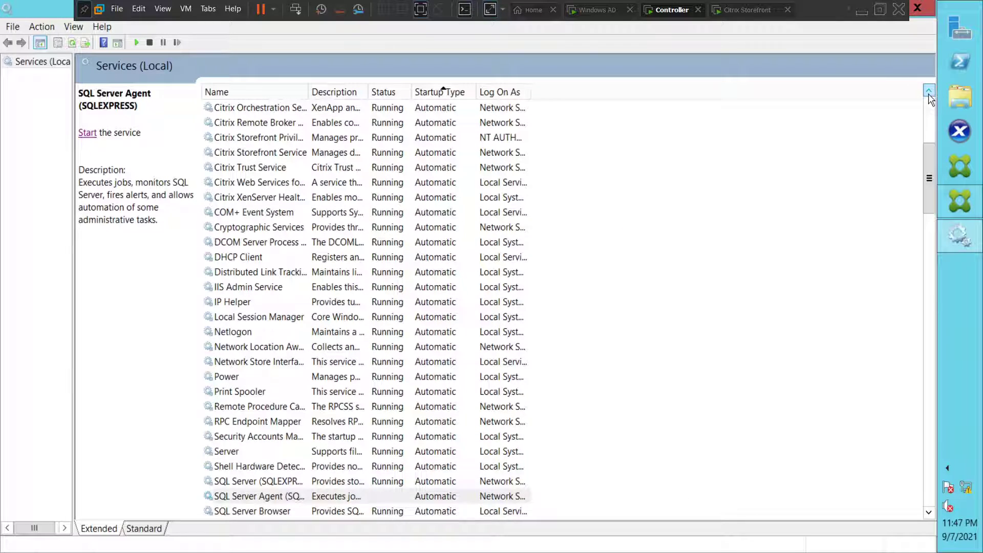
pyautogui.moveTo(928, 93); pyautogui.dragTo(929, 94)
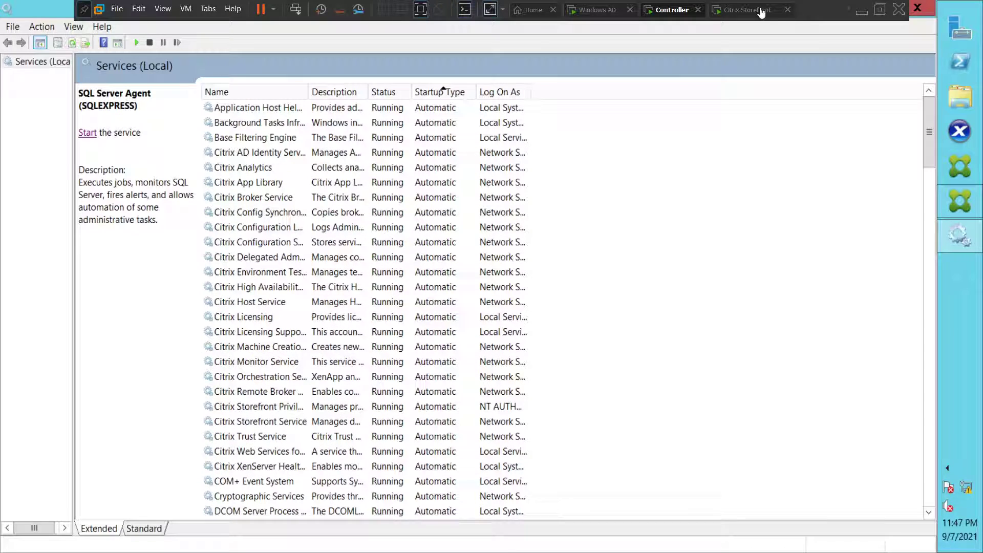
# Step: Switch to the Storefront VM, re-enter the password and log on so the Mumbai dashboard loads
pyautogui.click(746, 15)
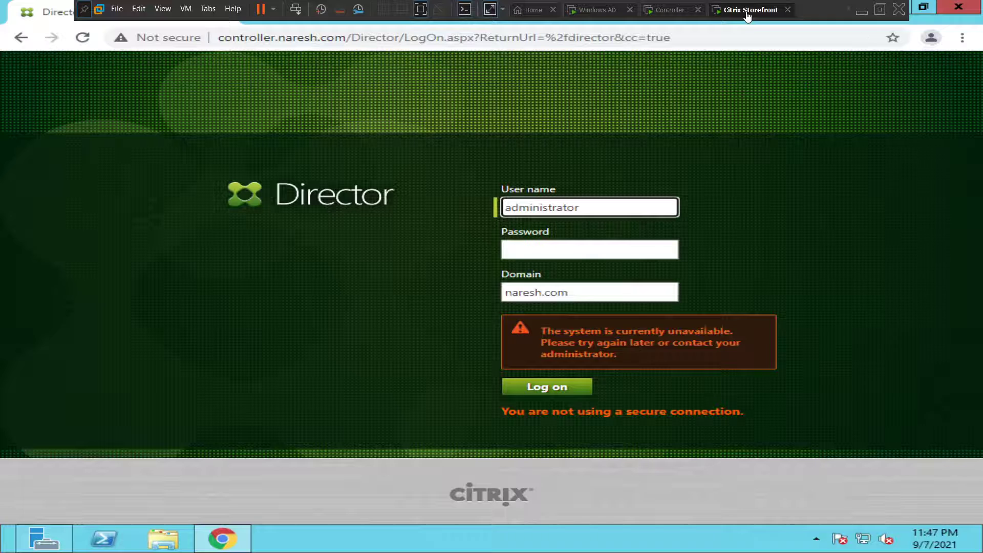
pyautogui.click(531, 249)
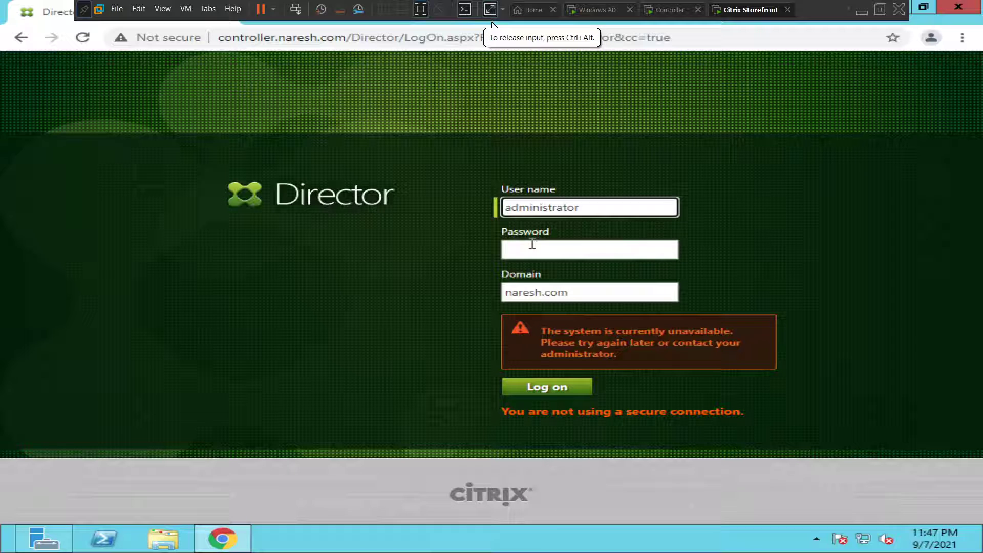
pyautogui.click(532, 244)
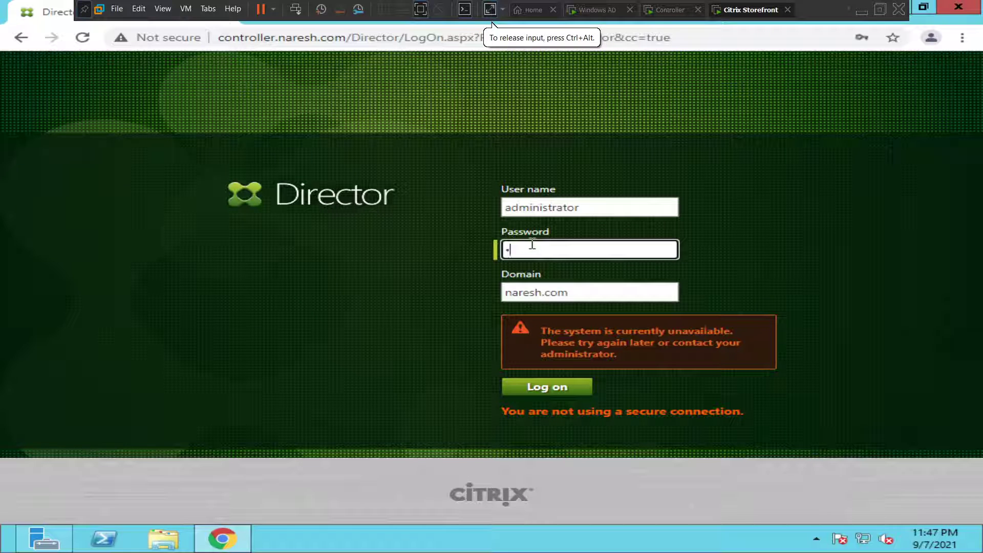
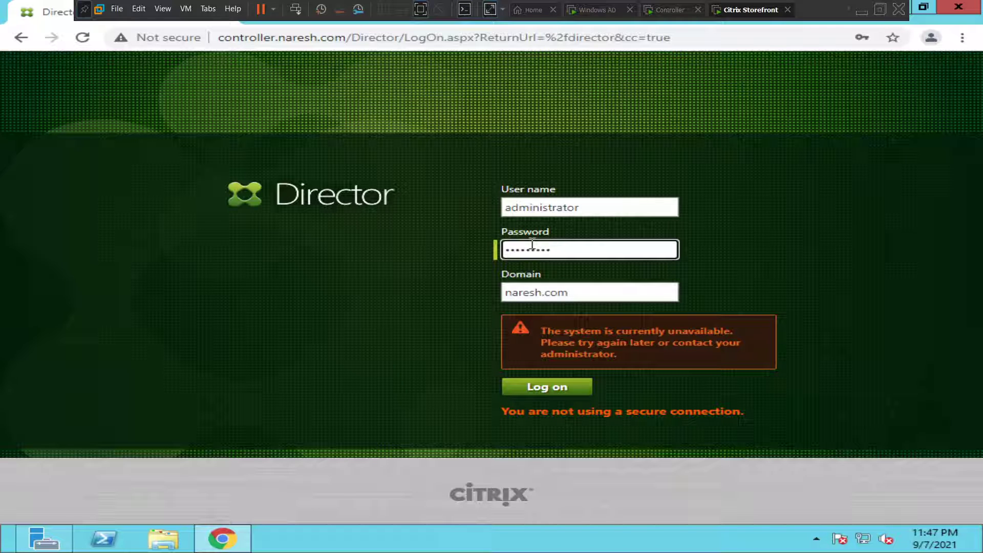
pyautogui.click(529, 394)
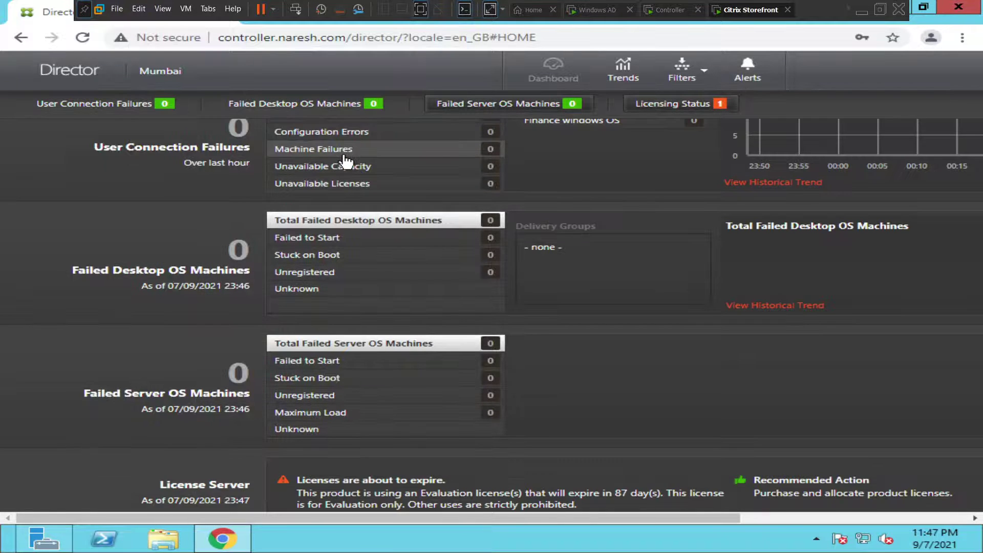
pyautogui.scroll(-5, 345, 159)
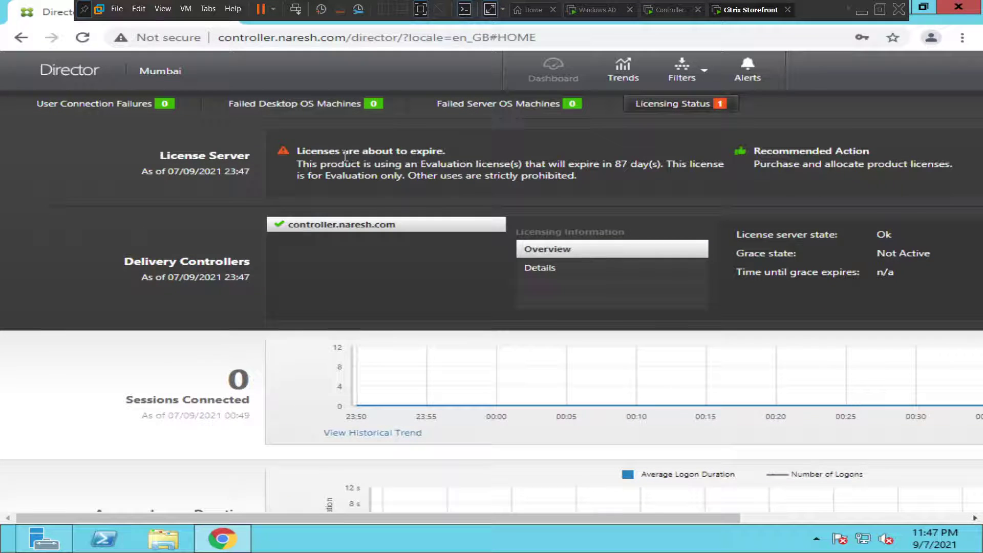